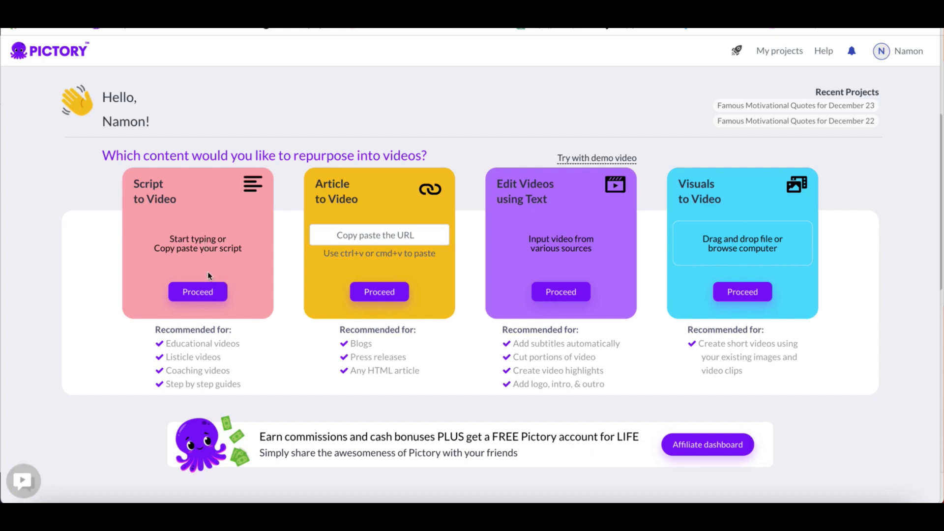
Step: Create a Script to Video project named 'Test1' with the script text '1'
{"action": "left_click", "coordinate": [192, 295]}
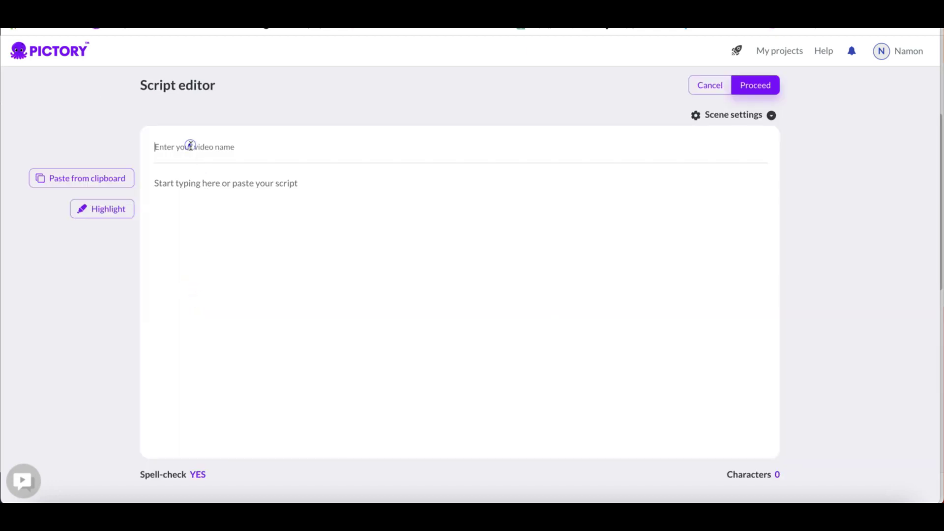
{"action": "left_click", "coordinate": [190, 146]}
{"action": "type", "text": "Test1"}
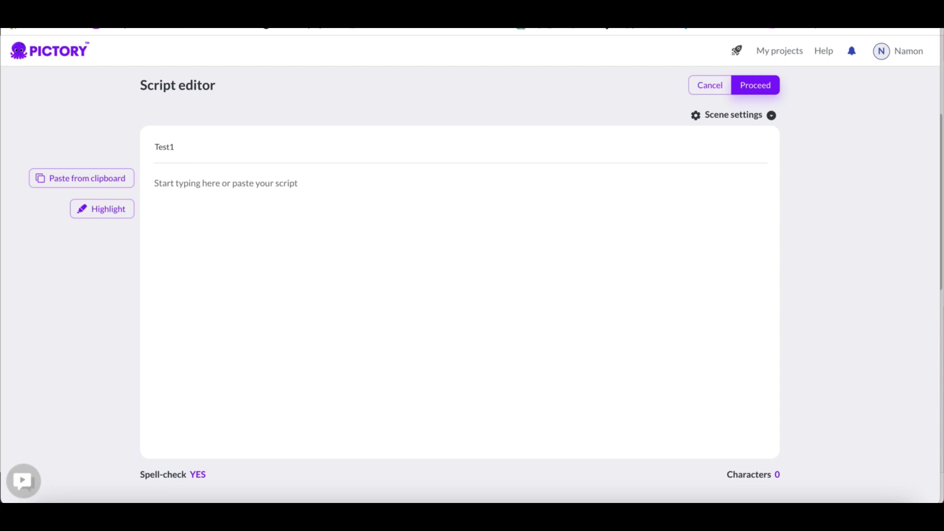
{"action": "left_click", "coordinate": [182, 191]}
{"action": "type", "text": "1"}
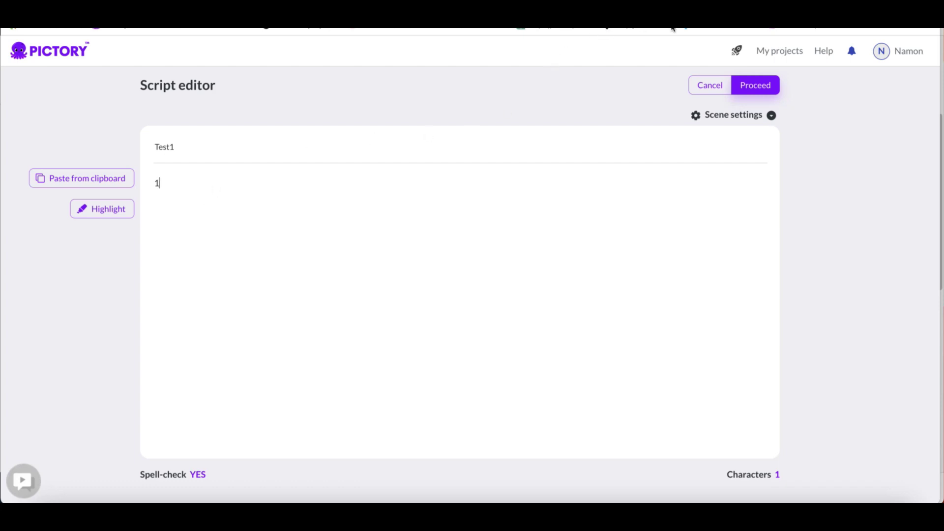
{"action": "left_click", "coordinate": [755, 87]}
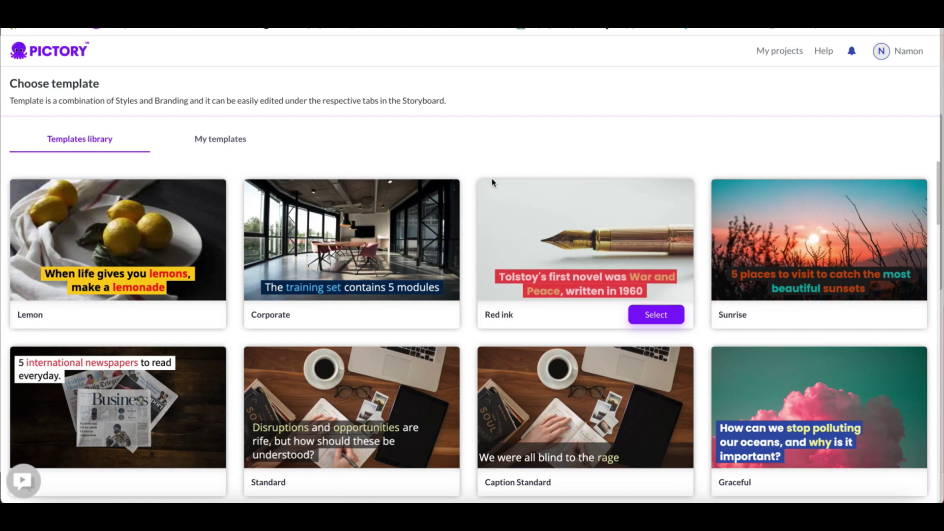
{"action": "mouse_move", "coordinate": [118, 239]}
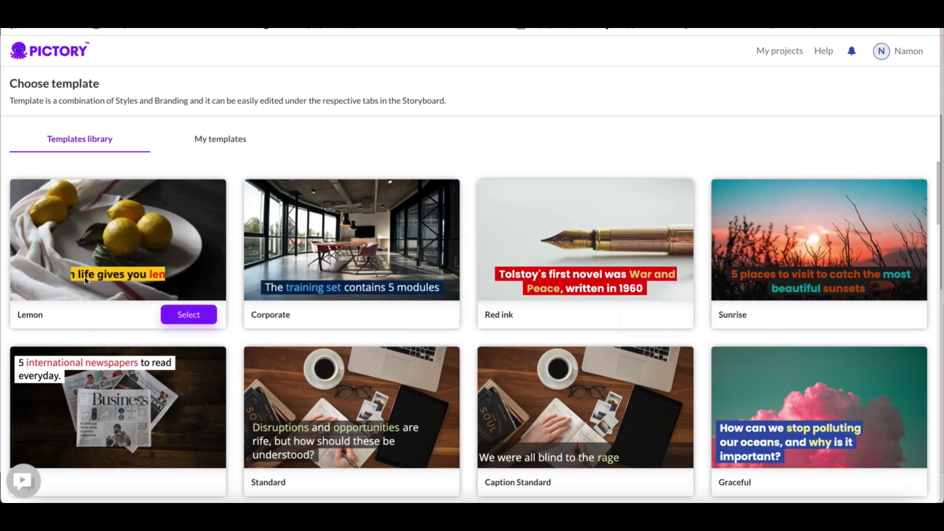
Step: Apply the Lemon template in 16:9 widescreen format to Test1
{"action": "left_click", "coordinate": [180, 313]}
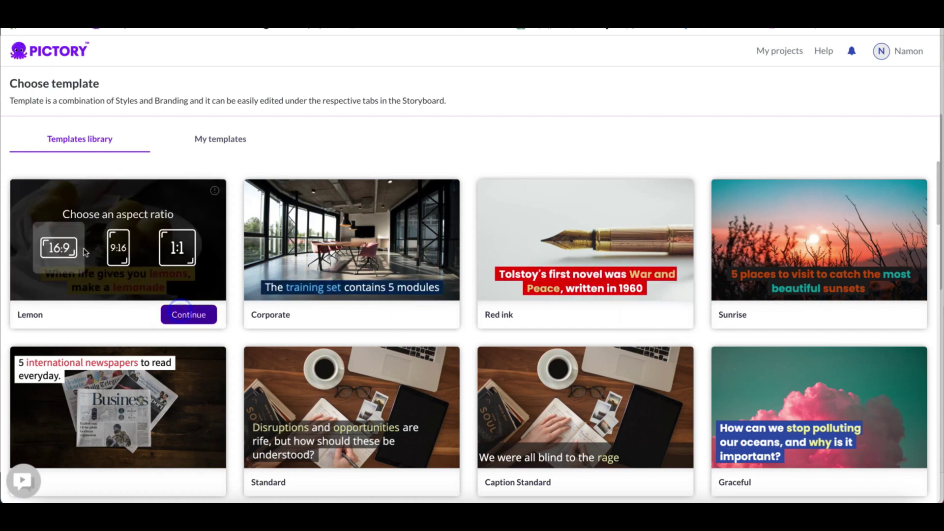
{"action": "left_click", "coordinate": [59, 247]}
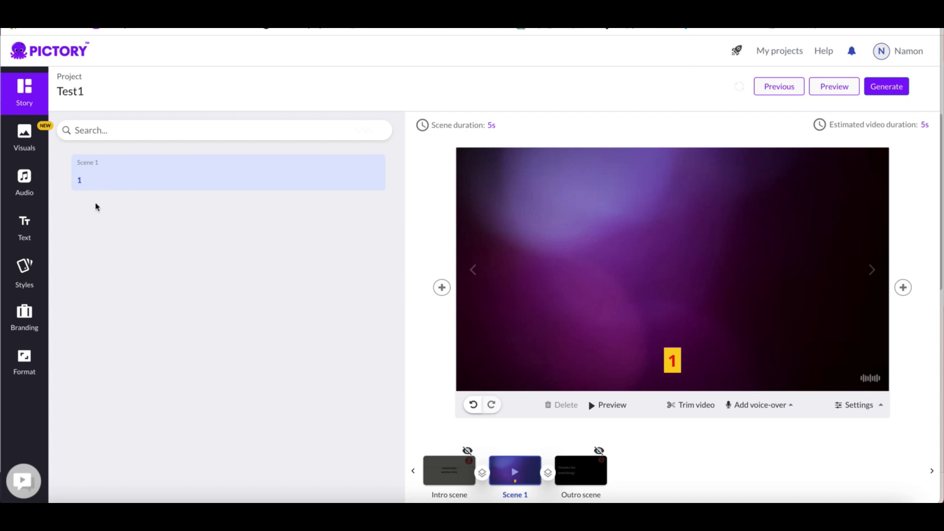
Step: Use the Library's running-woman waterfront stock video as Scene 1's visual
{"action": "left_click", "coordinate": [24, 136]}
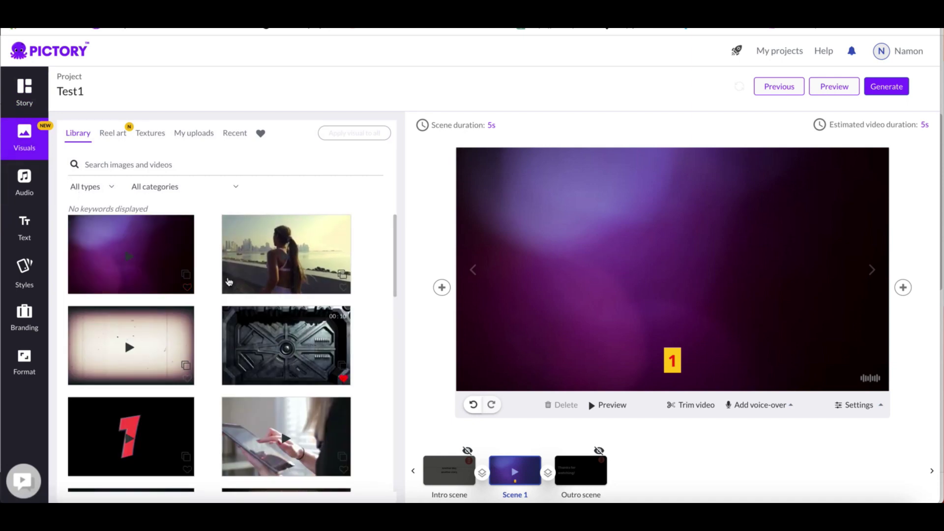
{"action": "mouse_move", "coordinate": [286, 254]}
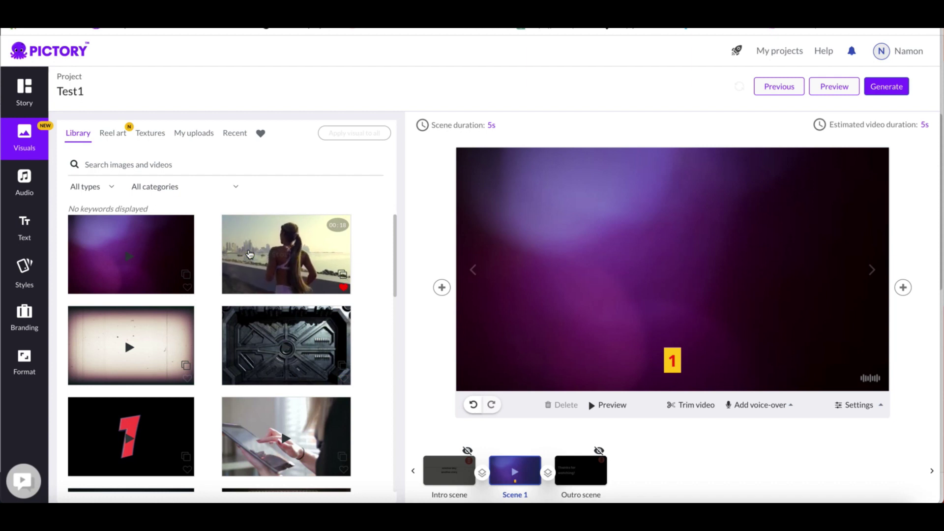
{"action": "left_click", "coordinate": [249, 254]}
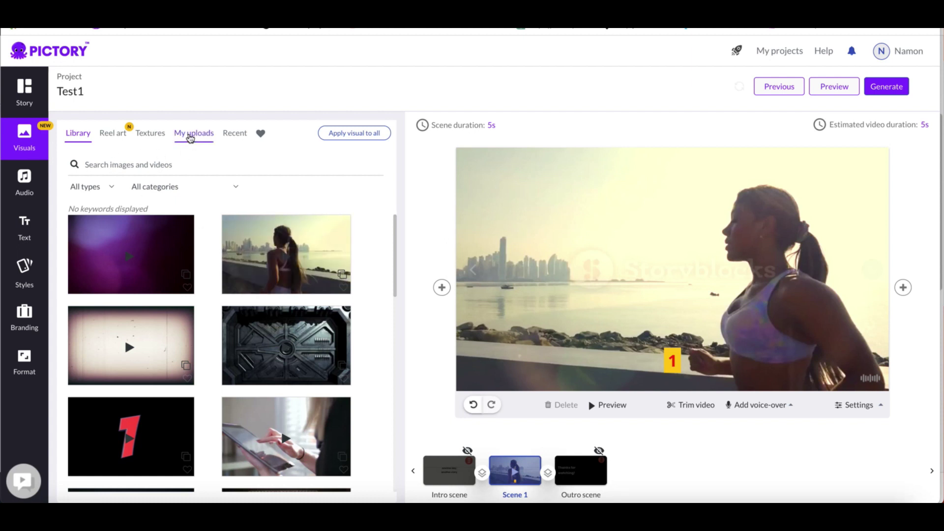
Step: Set Scene 1's visual to the Bruce Lee portrait from My uploads, then open Finder
{"action": "left_click", "coordinate": [193, 132]}
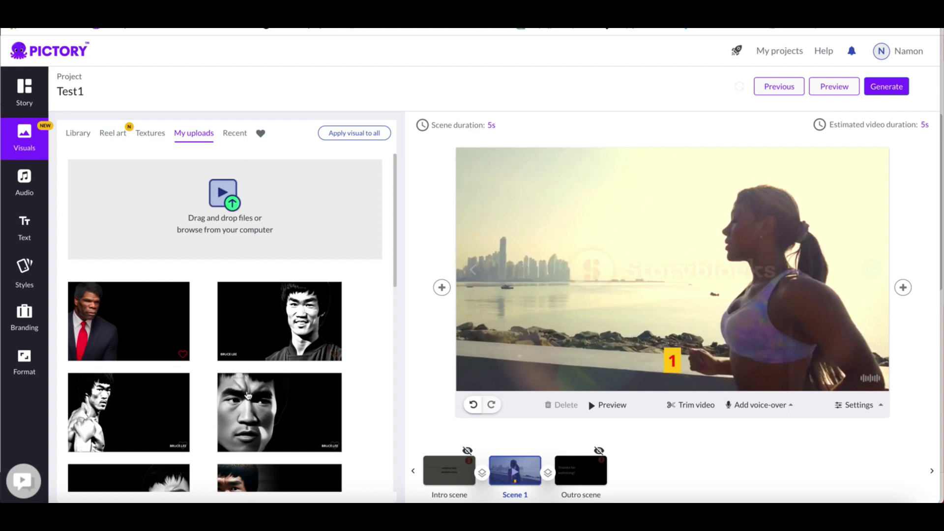
{"action": "left_click", "coordinate": [261, 337]}
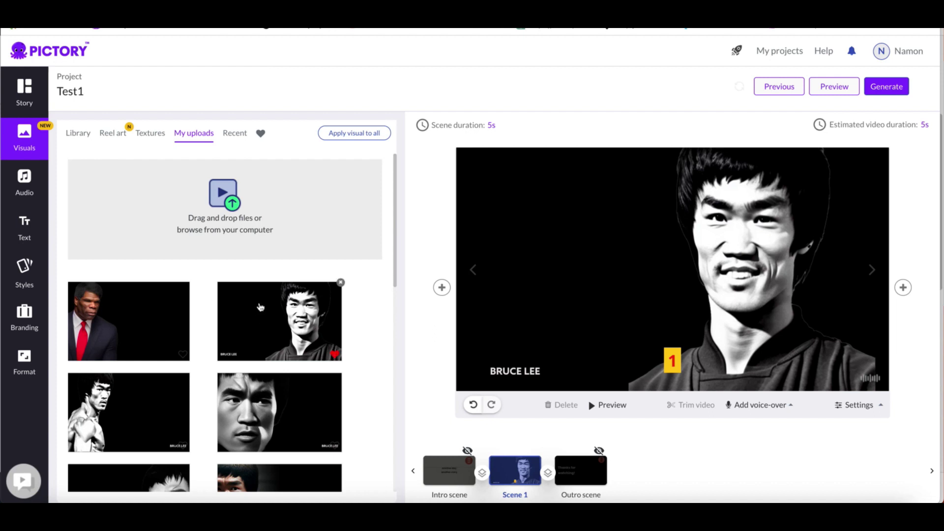
{"action": "left_click", "coordinate": [22, 481]}
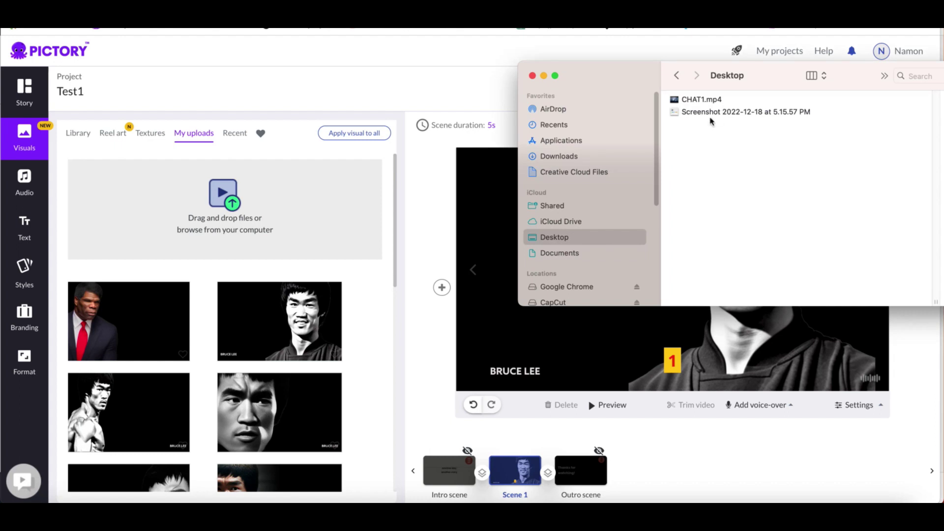
Step: Drag CHAT1.mp4 from the Desktop onto Pictory's upload drop area
{"action": "left_click_drag", "start_coordinate": [699, 99], "coordinate": [263, 221]}
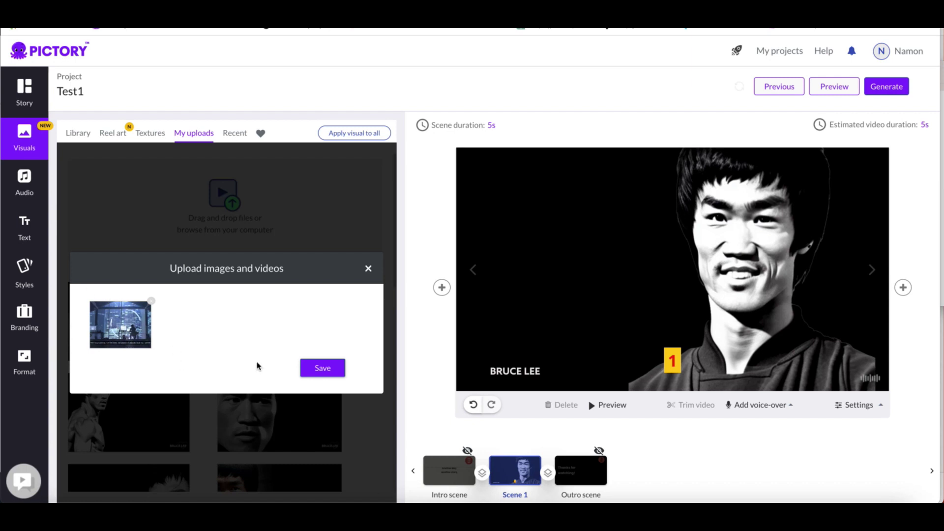
Step: Save CHAT1.mp4 in the Upload images and videos dialog
{"action": "left_click", "coordinate": [321, 369]}
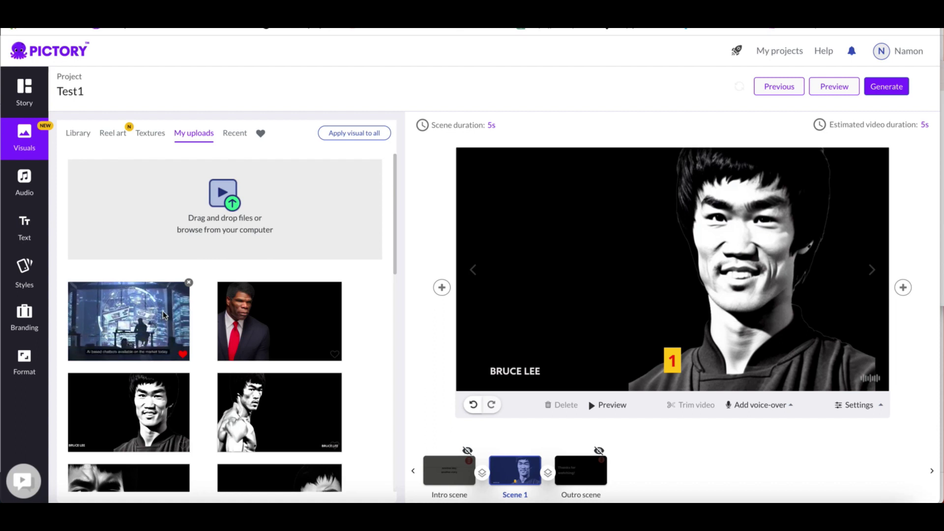
Step: Check Scene 1's duration, then swap its visual back to the running-woman stock video
{"action": "left_click", "coordinate": [472, 126]}
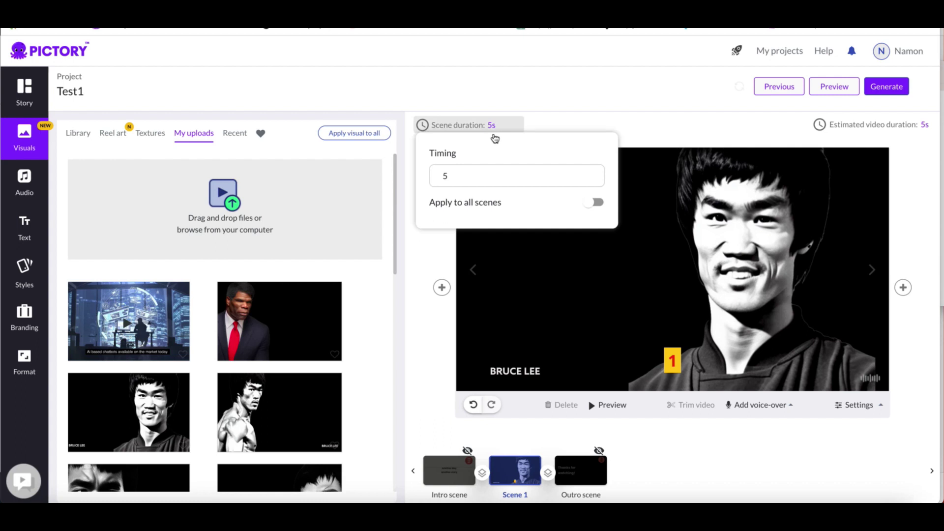
{"action": "left_click", "coordinate": [445, 136]}
{"action": "mouse_move", "coordinate": [128, 320]}
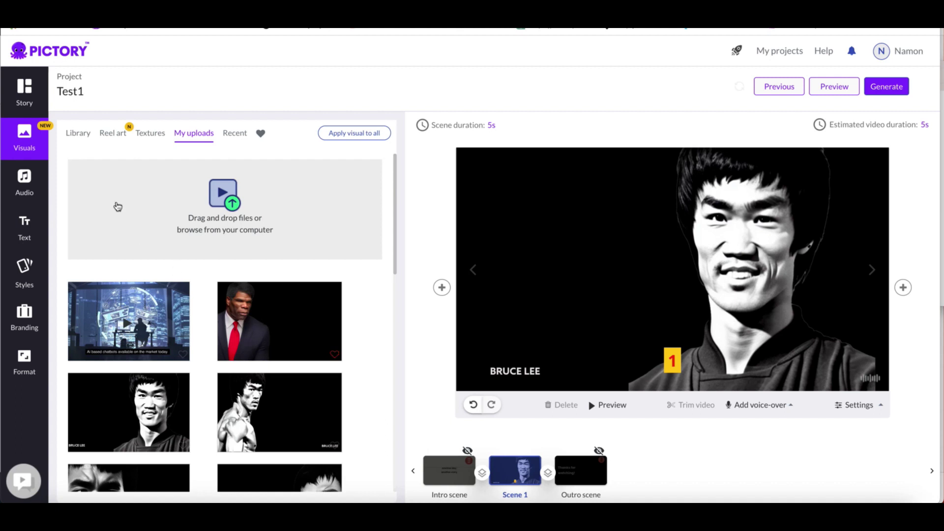
{"action": "left_click", "coordinate": [80, 134]}
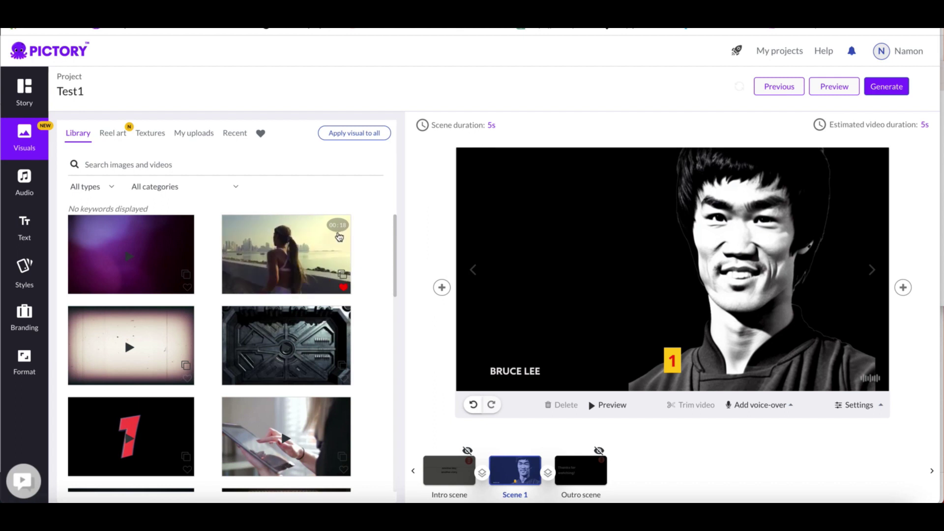
{"action": "mouse_move", "coordinate": [131, 254]}
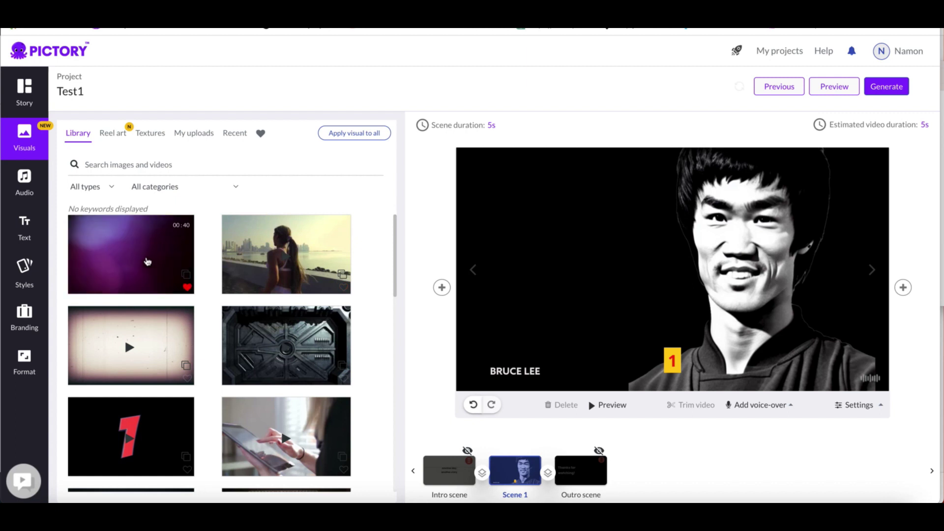
{"action": "left_click", "coordinate": [147, 261]}
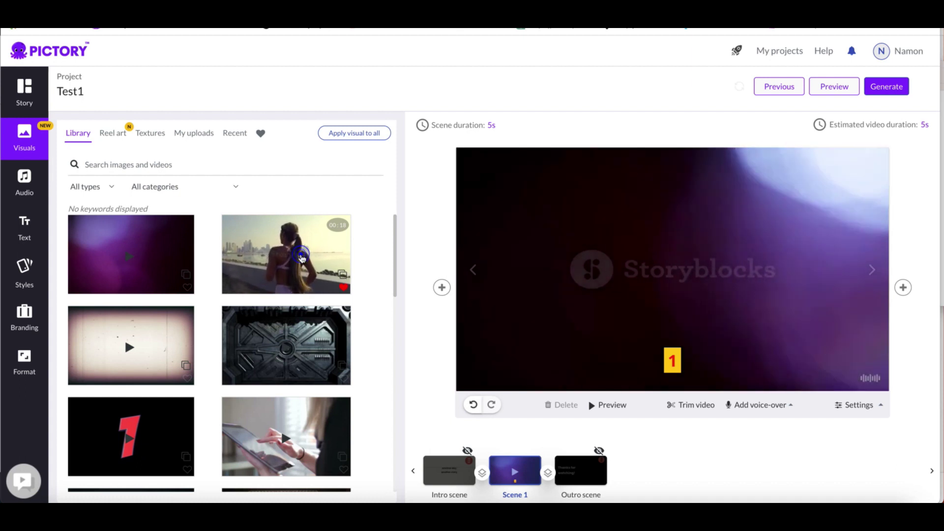
{"action": "left_click", "coordinate": [303, 257]}
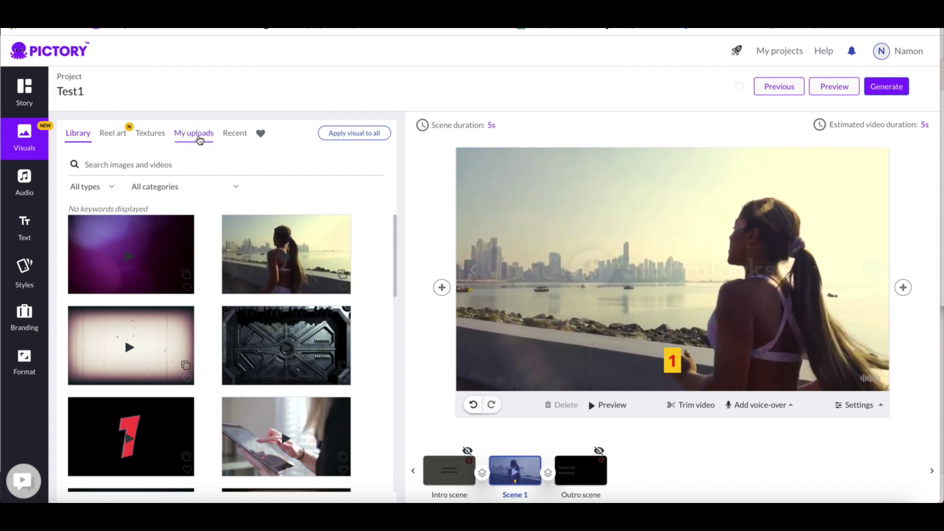
Step: Apply the uploaded CHAT1 video to Scene 1 and confirm its 489.6-second duration
{"action": "left_click", "coordinate": [194, 132]}
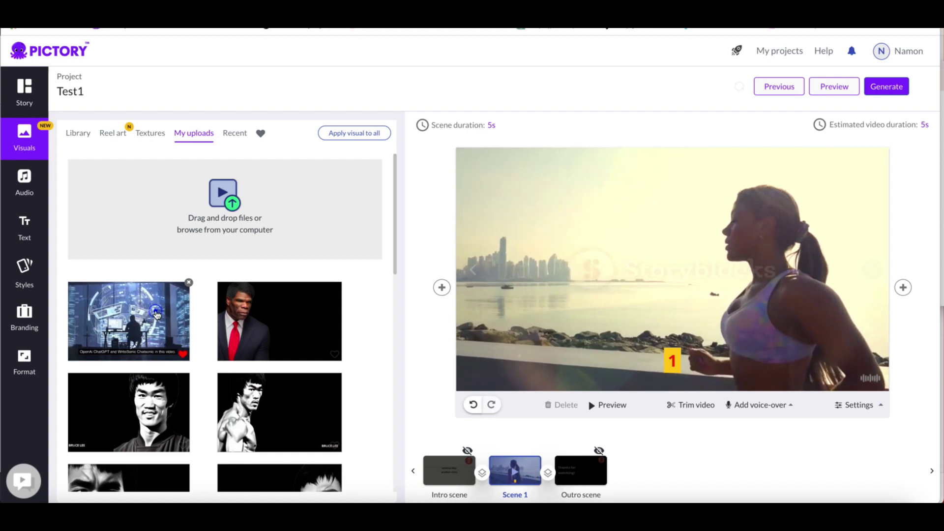
{"action": "left_click", "coordinate": [157, 313]}
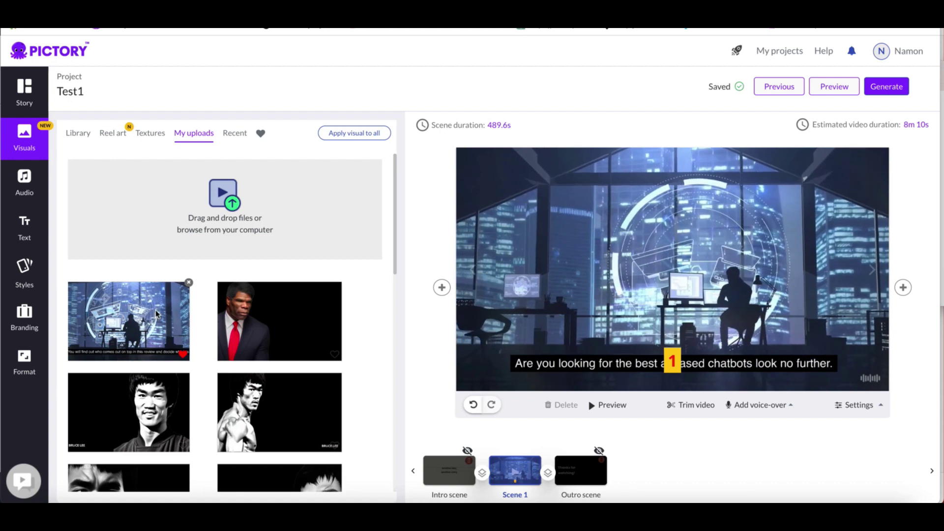
{"action": "left_click", "coordinate": [499, 125]}
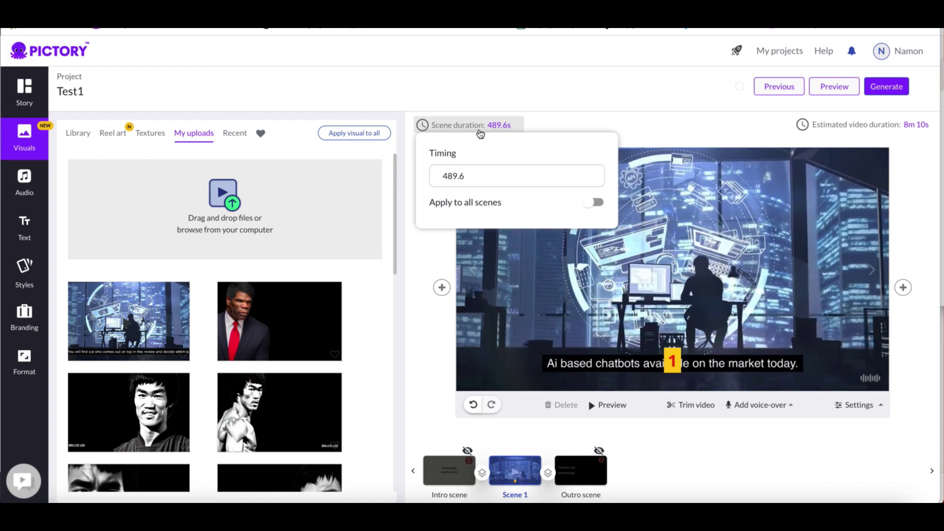
{"action": "left_click", "coordinate": [497, 133]}
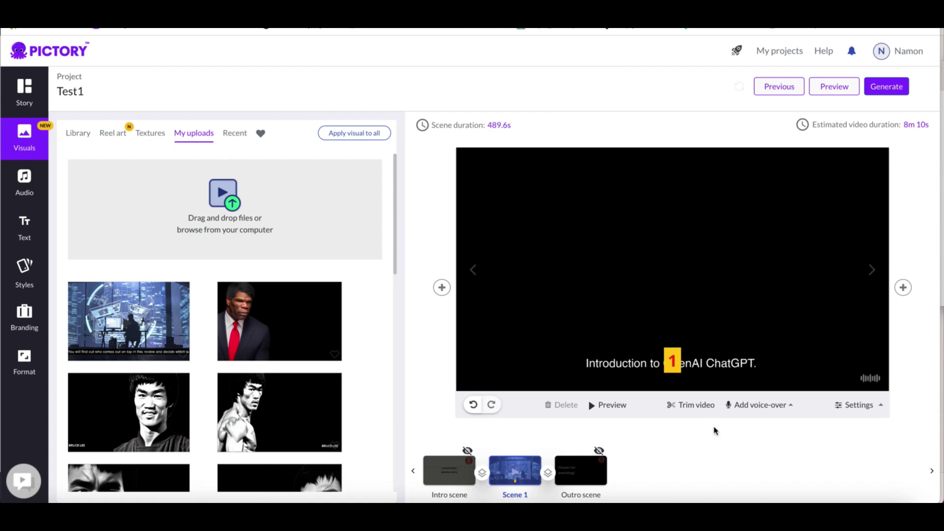
Step: Narrow Scene 1's CHAT1 clip by dragging both trim handles inward
{"action": "left_click", "coordinate": [694, 405]}
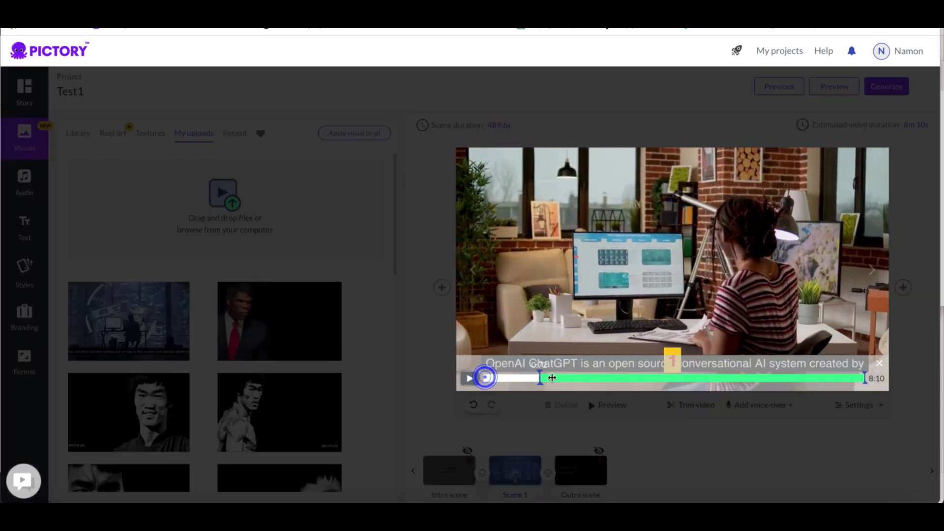
{"action": "left_click_drag", "start_coordinate": [485, 378], "coordinate": [569, 377]}
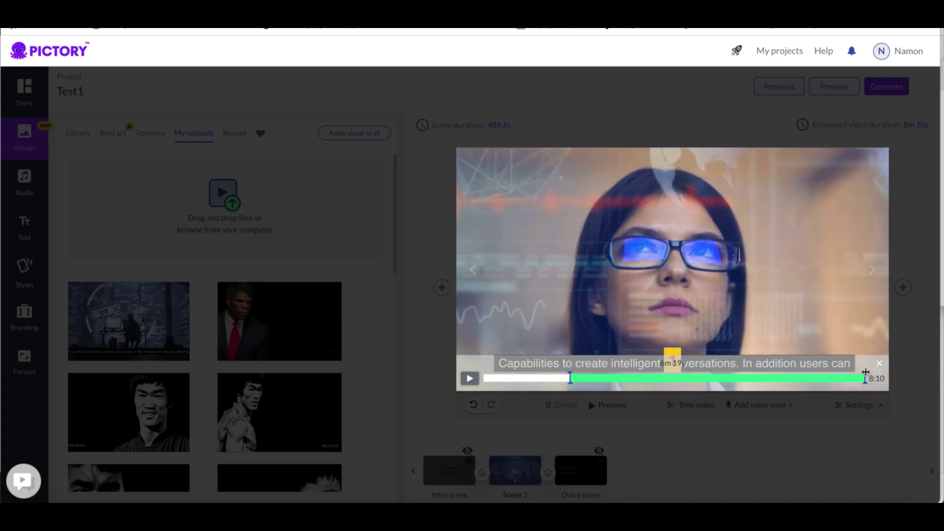
{"action": "left_click_drag", "start_coordinate": [864, 377], "coordinate": [648, 380]}
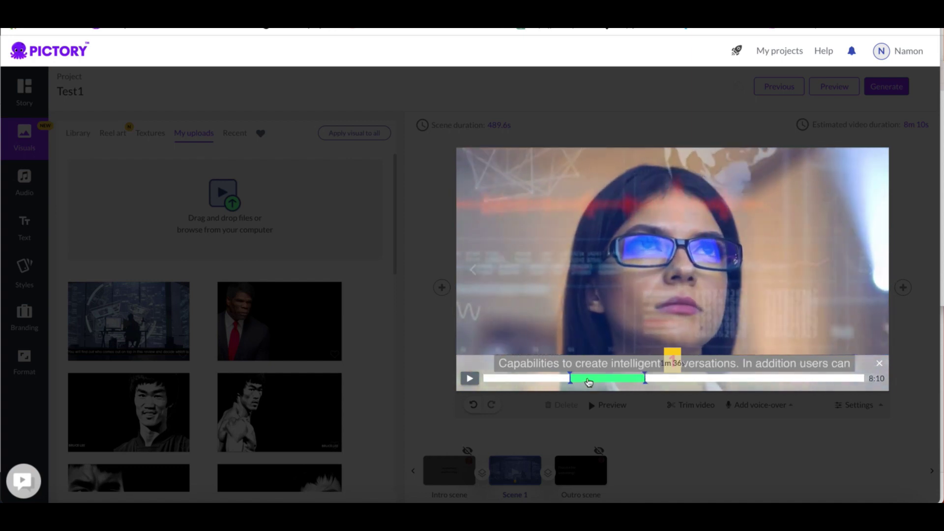